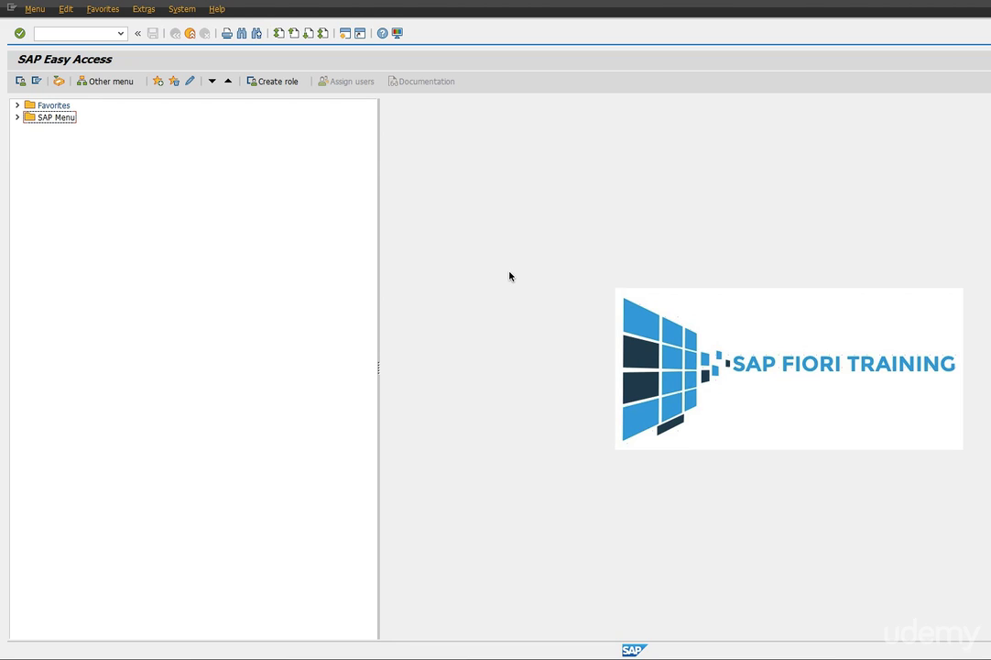
# Run transaction SPRO and bring up the SAP Reference IMG structure.
pyautogui.click(79, 35)
pyautogui.write('spro')
pyautogui.press('Return')
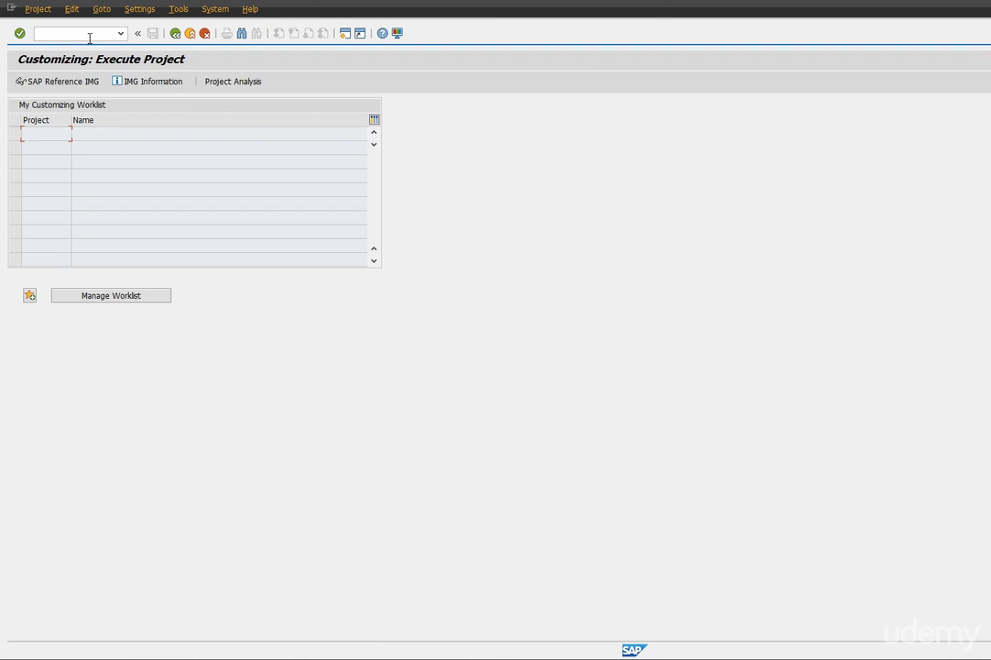
pyautogui.click(57, 81)
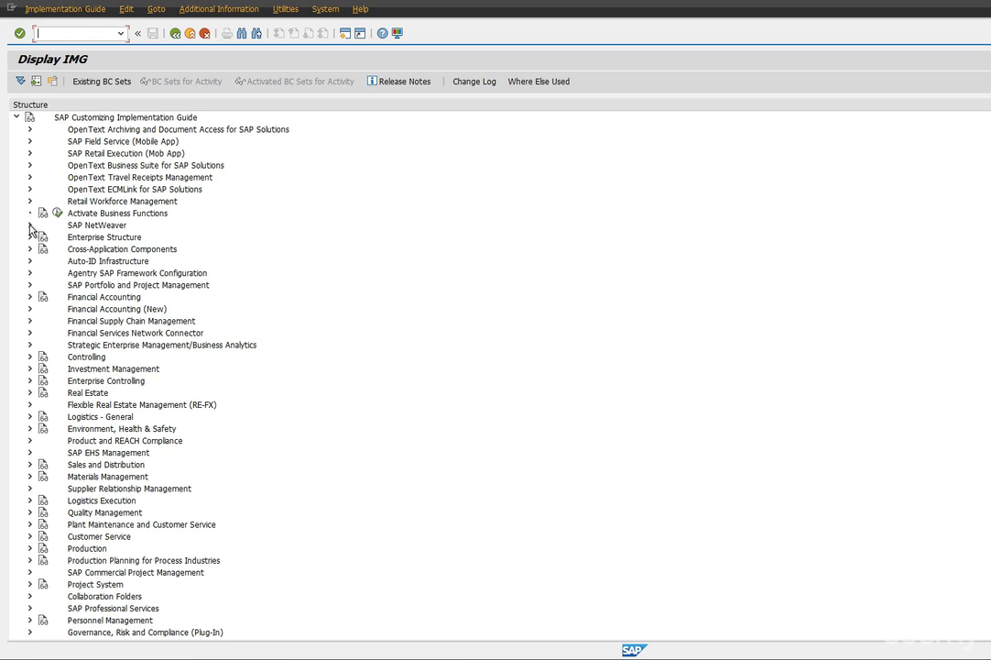
# Expand SAP NetWeaver > SAP Gateway > OData Channel > Configuration in the IMG tree.
pyautogui.click(30, 225)
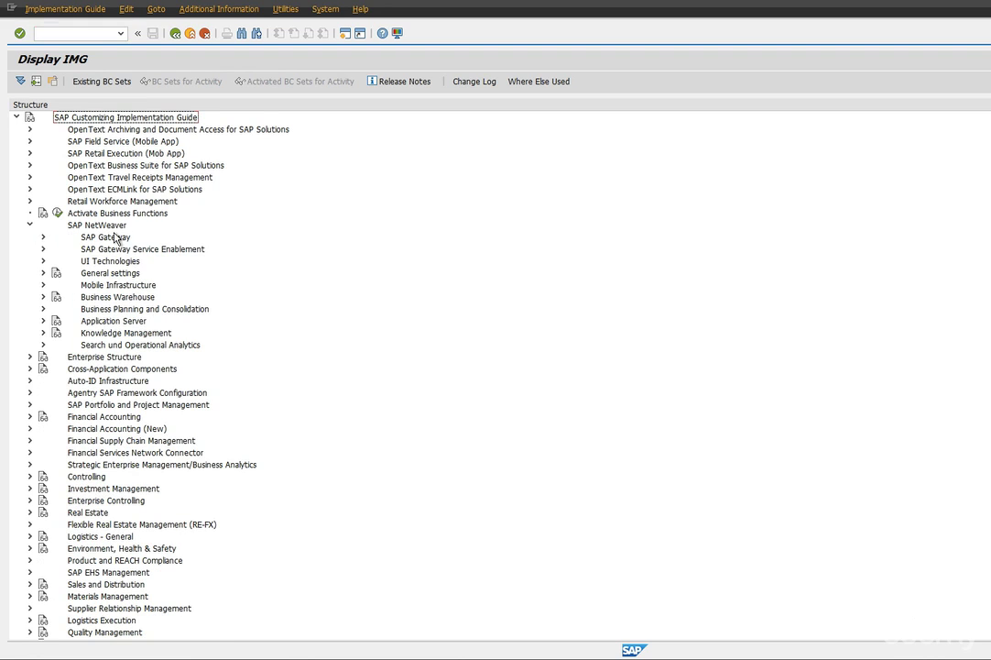
pyautogui.click(43, 237)
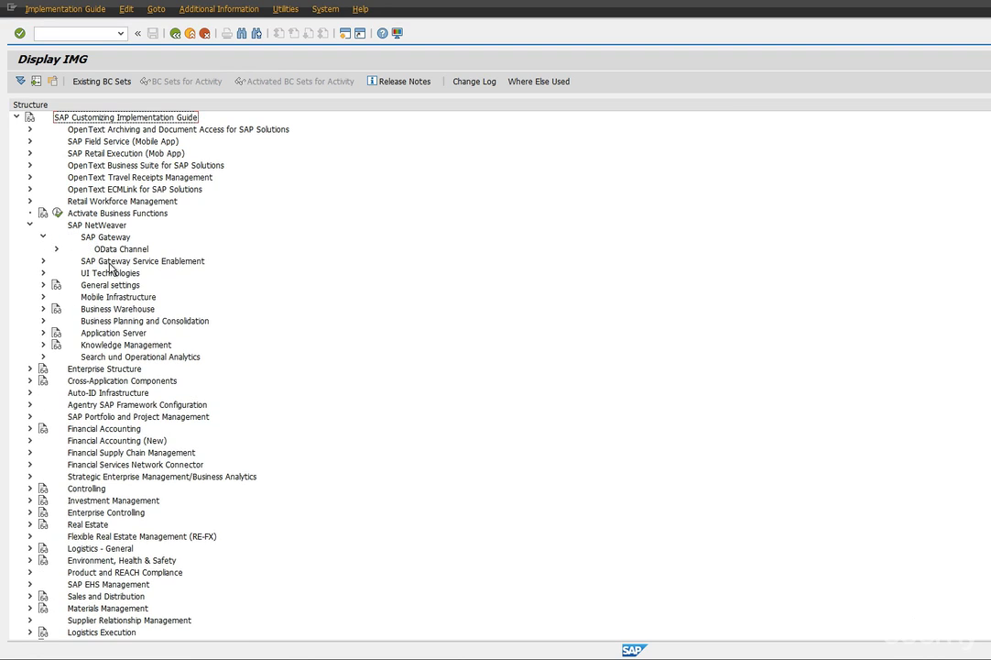
pyautogui.click(57, 249)
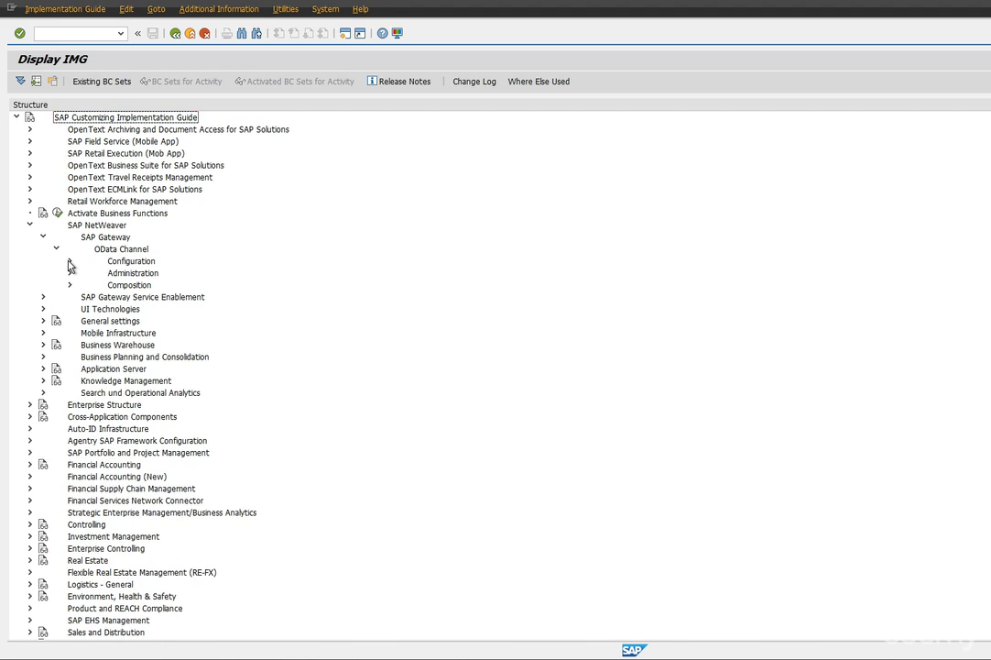
pyautogui.click(69, 261)
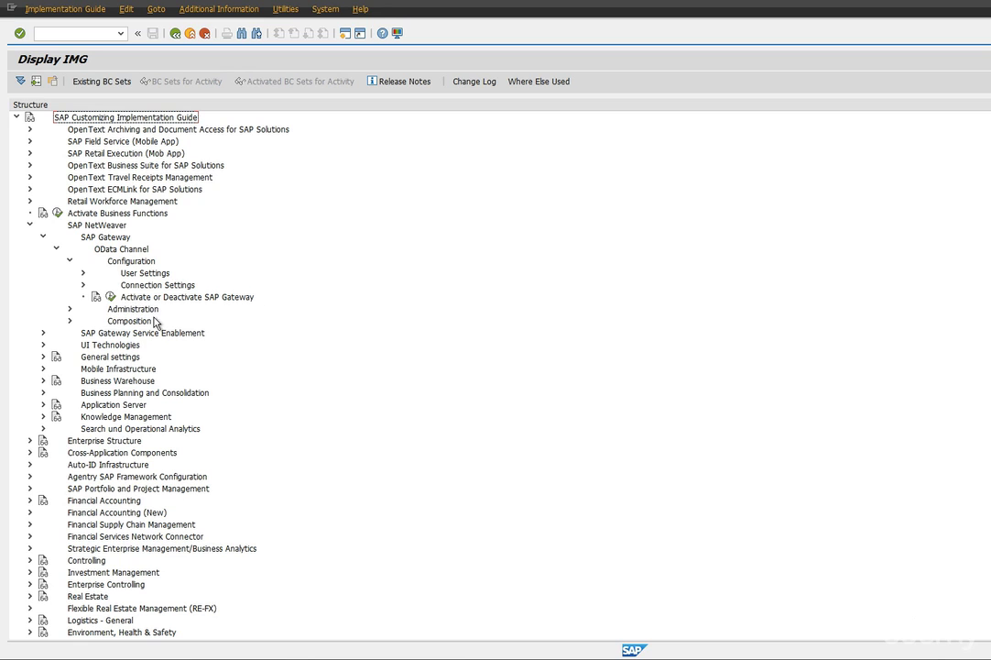
# Run Activate or Deactivate SAP Gateway, activate the gateway, and return to the IMG tree.
pyautogui.doubleClick(111, 296)
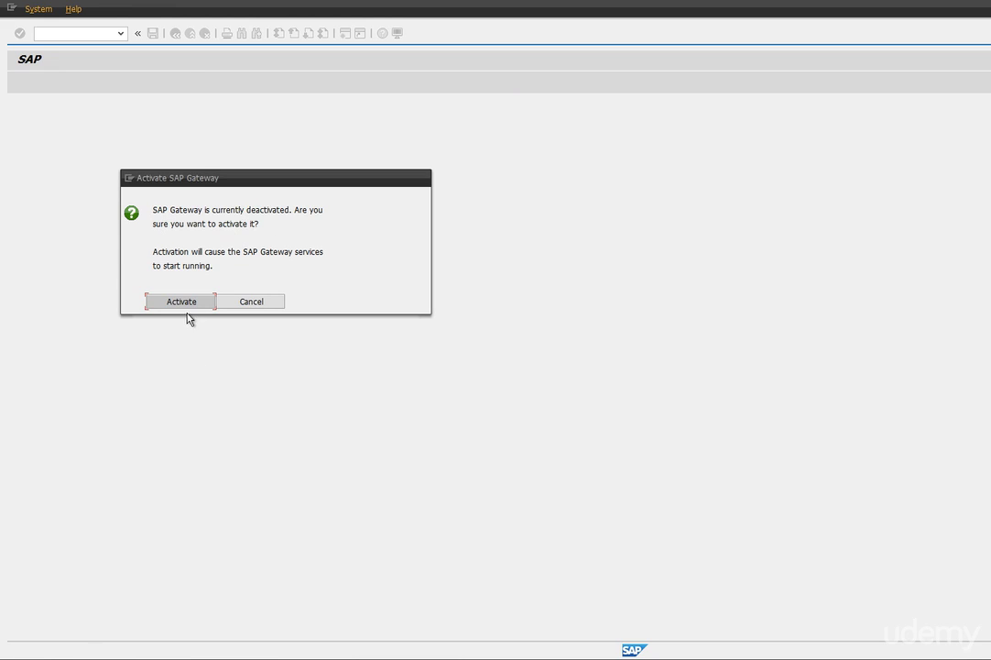
pyautogui.click(181, 302)
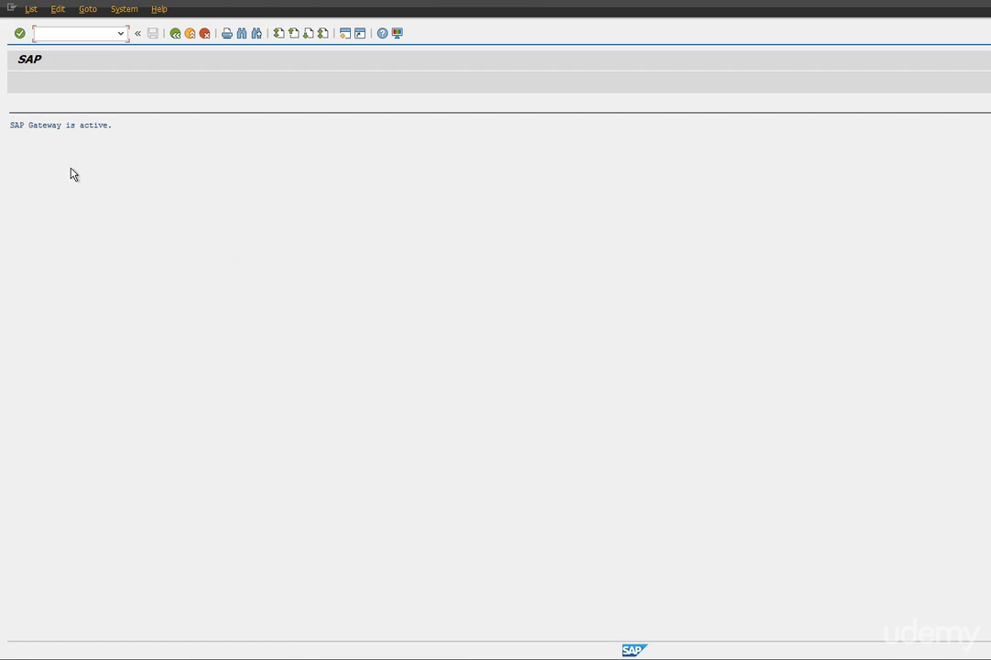
pyautogui.click(11, 125)
pyautogui.click(176, 34)
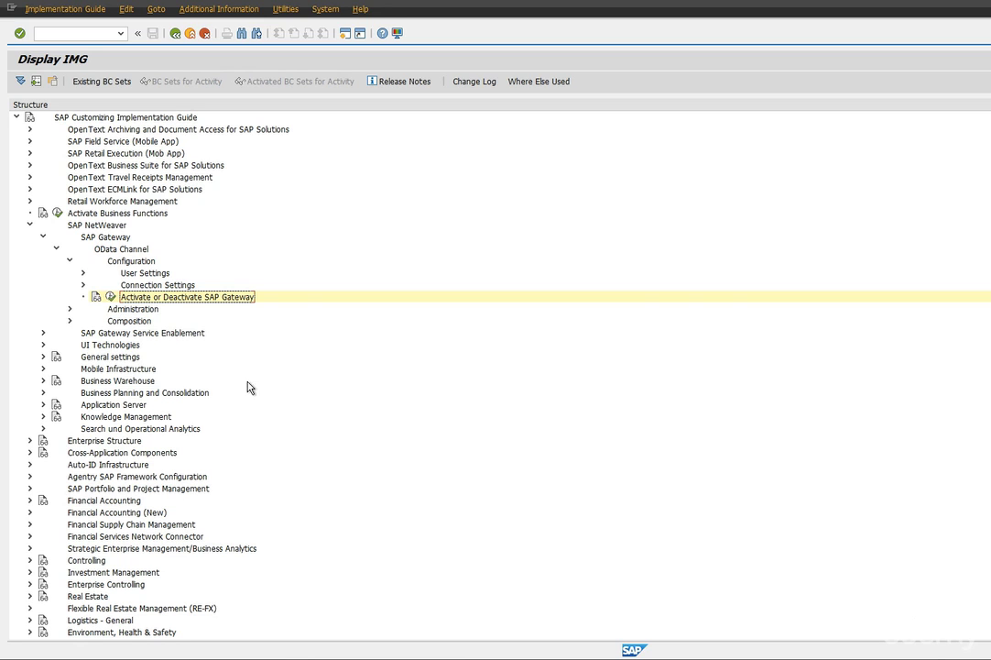
# Run /nrz10 to display the instance profile's active parameters.
pyautogui.click(77, 34)
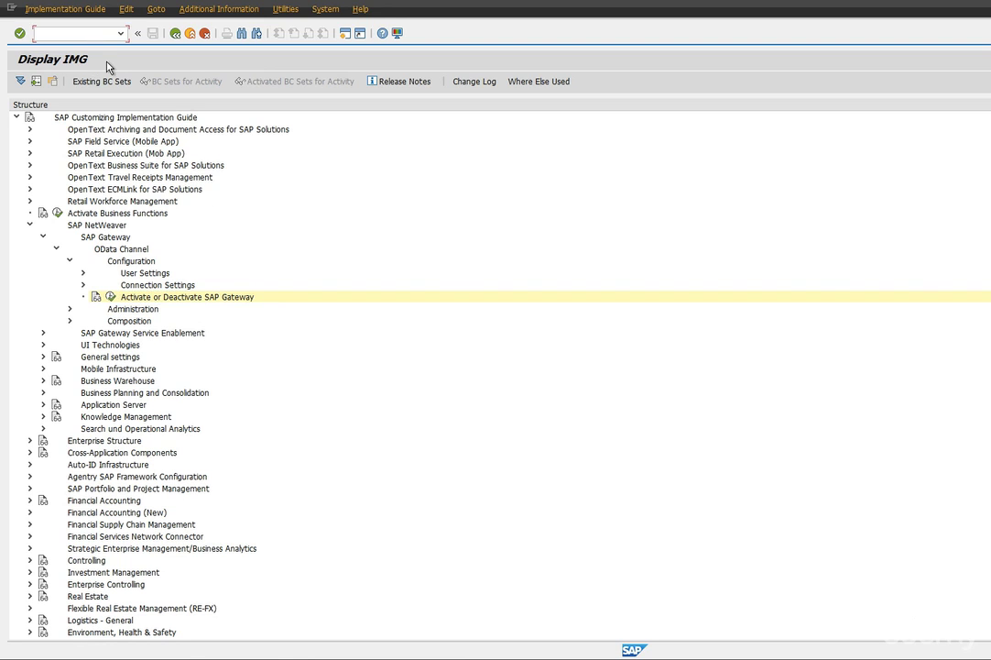
pyautogui.write('/nrz')
pyautogui.write('10')
pyautogui.press('Return')
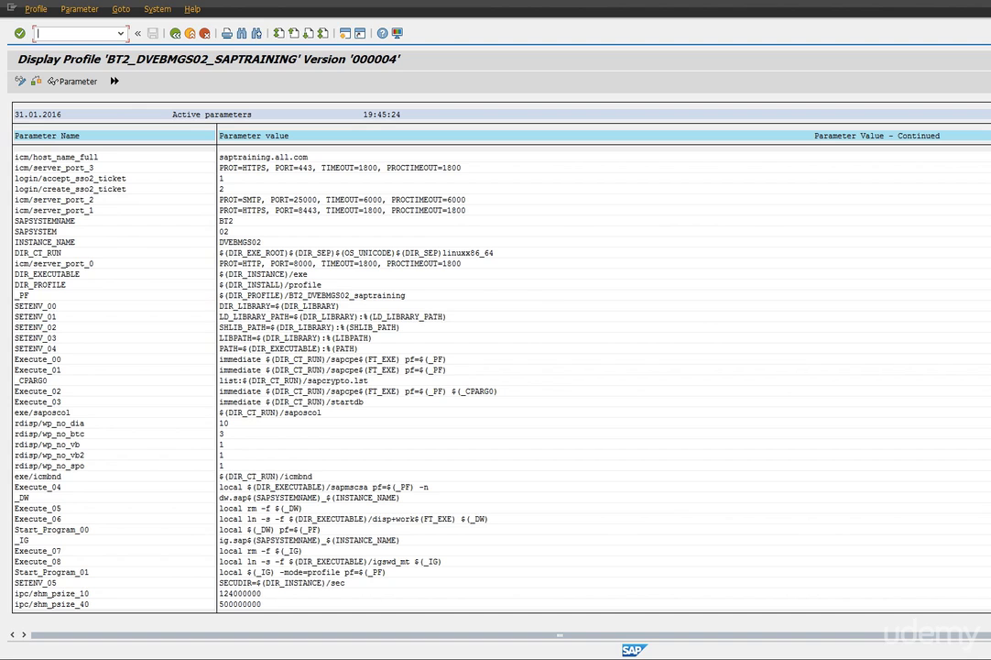
# Run PFCG and open role Z_SEC_TRUSTED_RFC for changing.
pyautogui.press('F3')
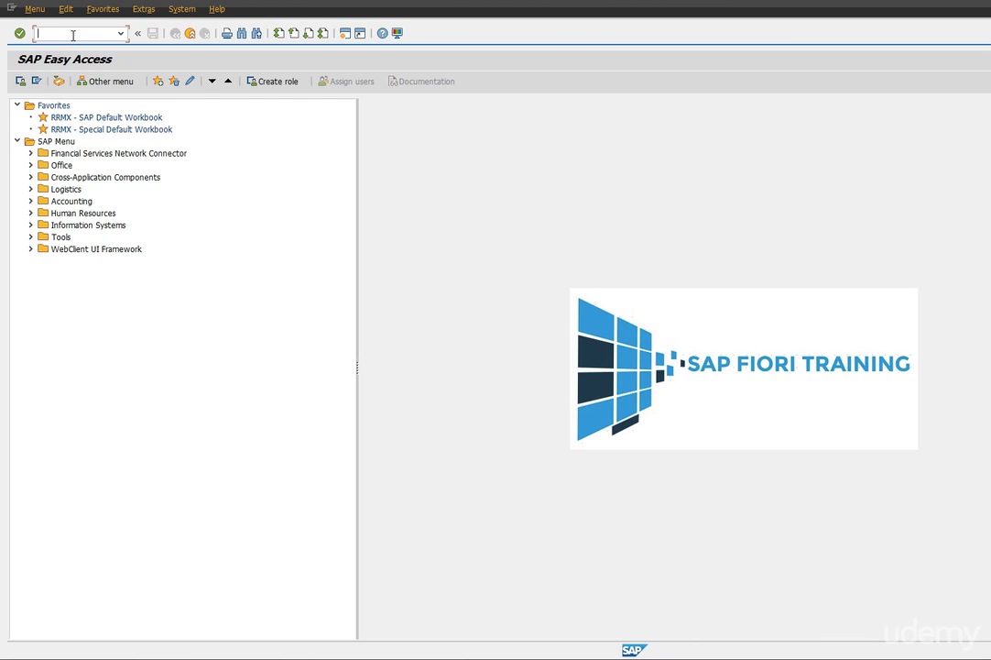
pyautogui.write('pfcg')
pyautogui.press('Return')
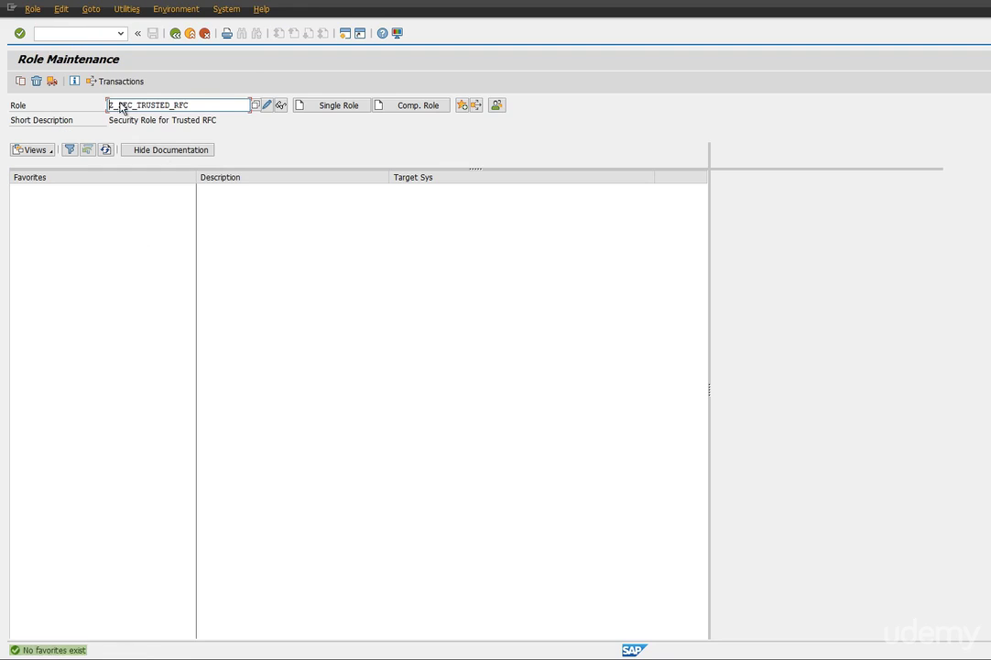
pyautogui.moveTo(189, 104); pyautogui.dragTo(116, 107)
pyautogui.click(196, 105)
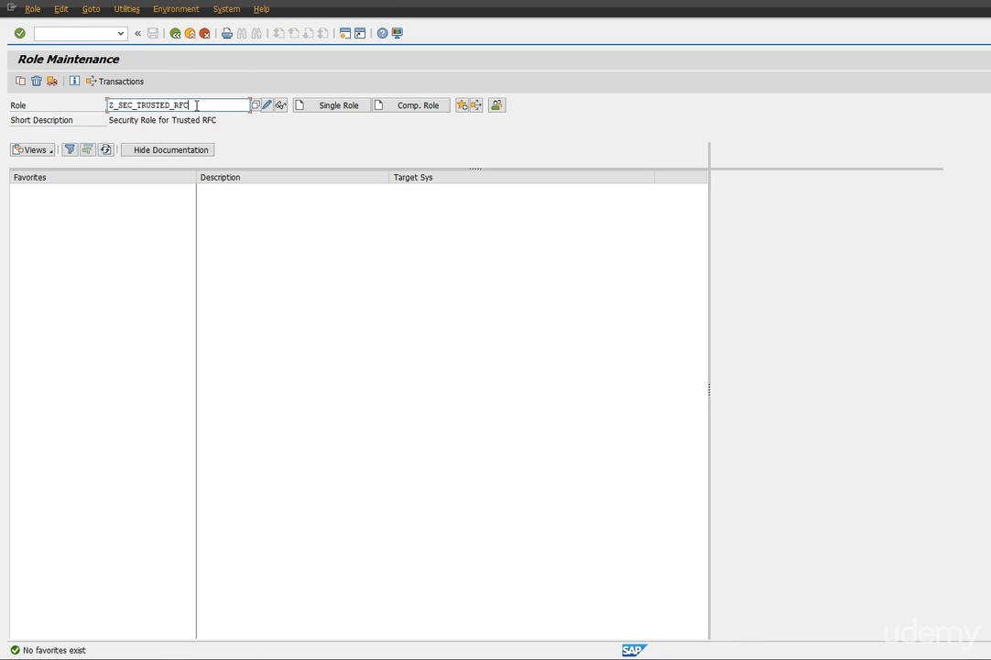
pyautogui.click(267, 105)
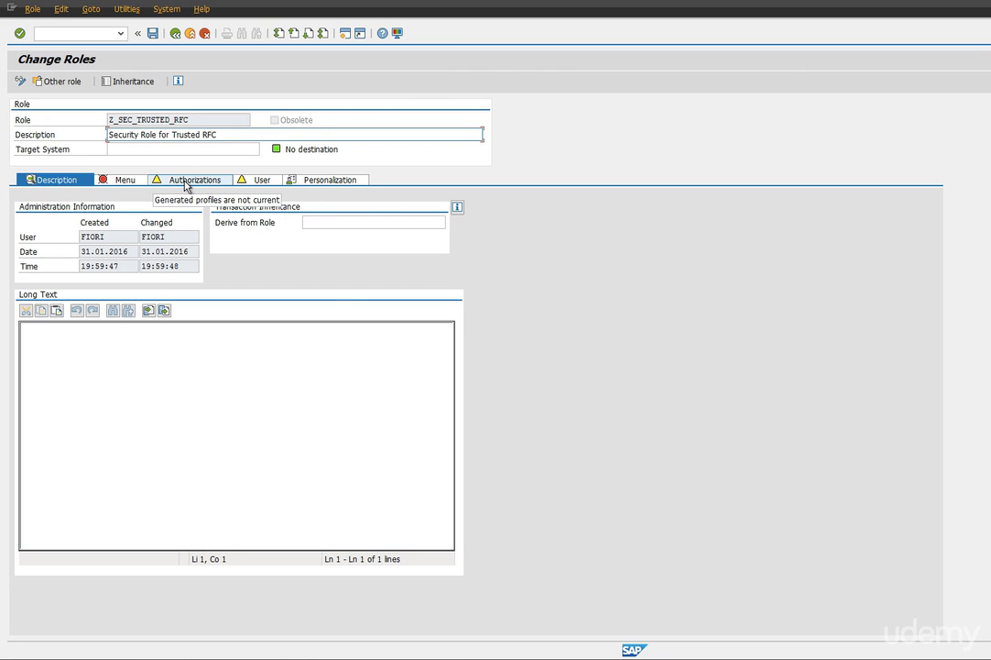
# Edit the role's authorization data with the RFC Access and RFC User check objects expanded.
pyautogui.click(186, 183)
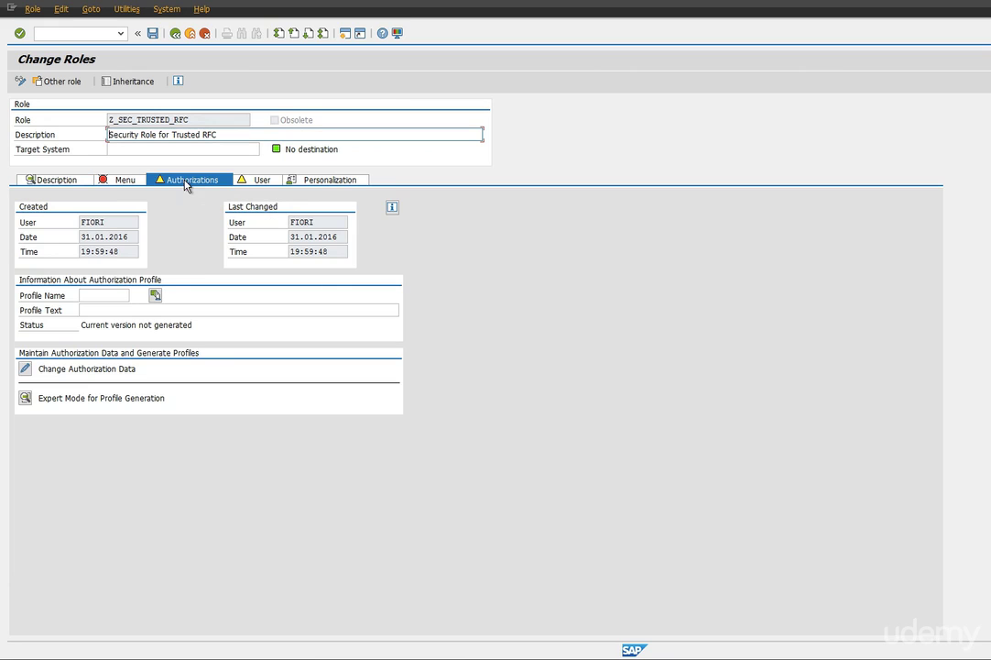
pyautogui.click(24, 370)
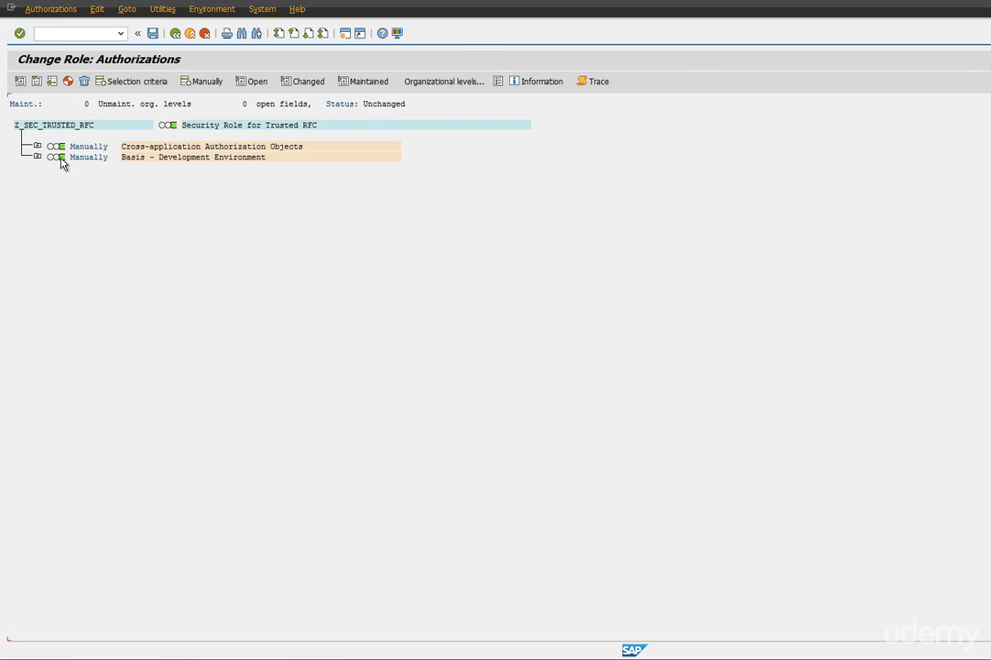
pyautogui.click(37, 156)
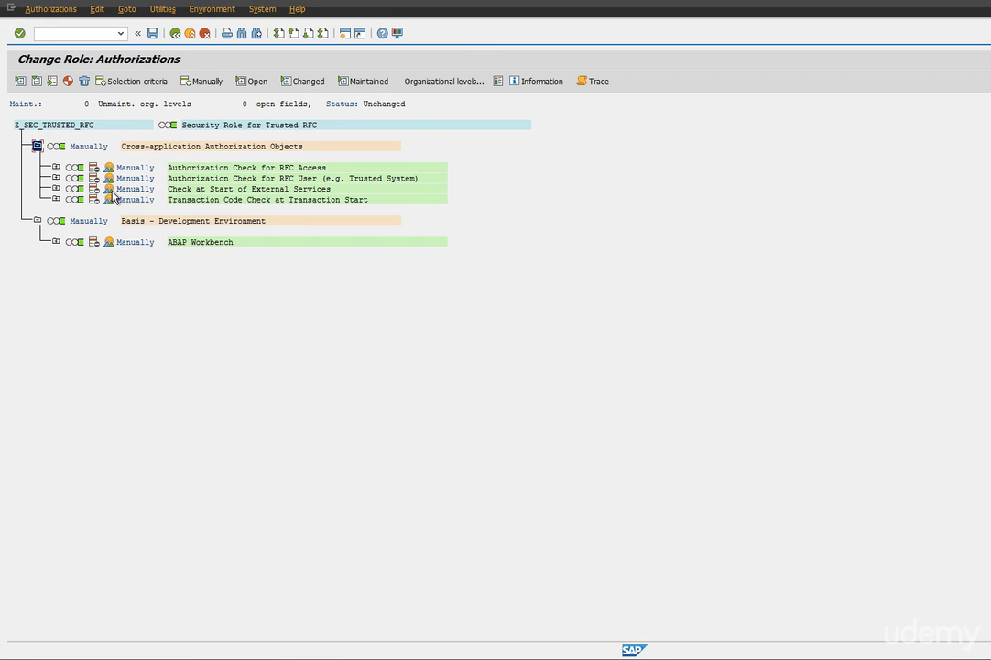
pyautogui.click(55, 168)
pyautogui.click(55, 252)
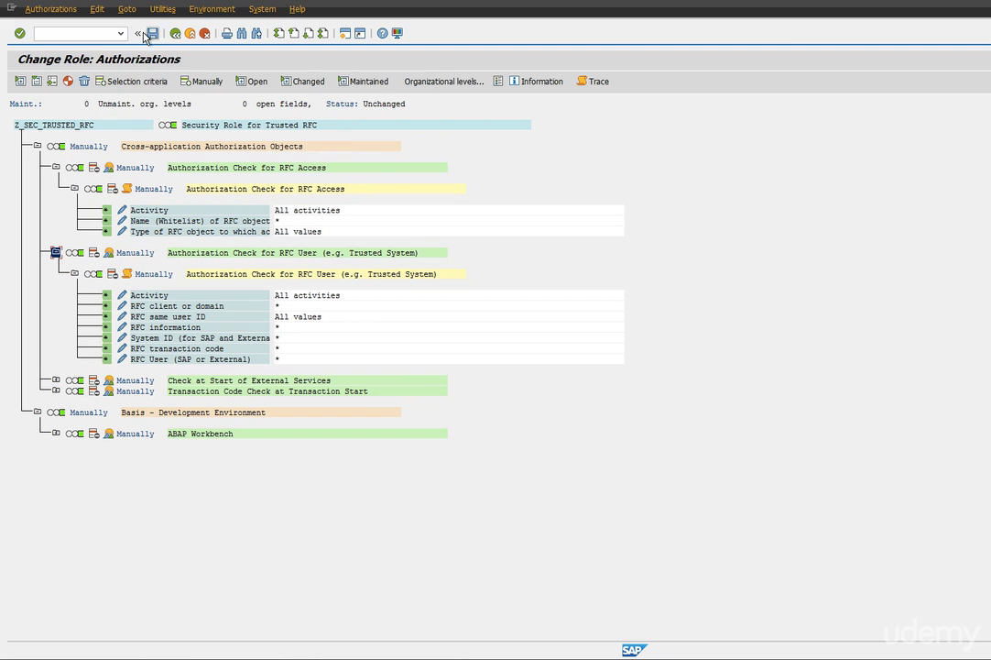
# Show technical names via Utilities and expand the S_TCODE transaction-code check object.
pyautogui.click(127, 9)
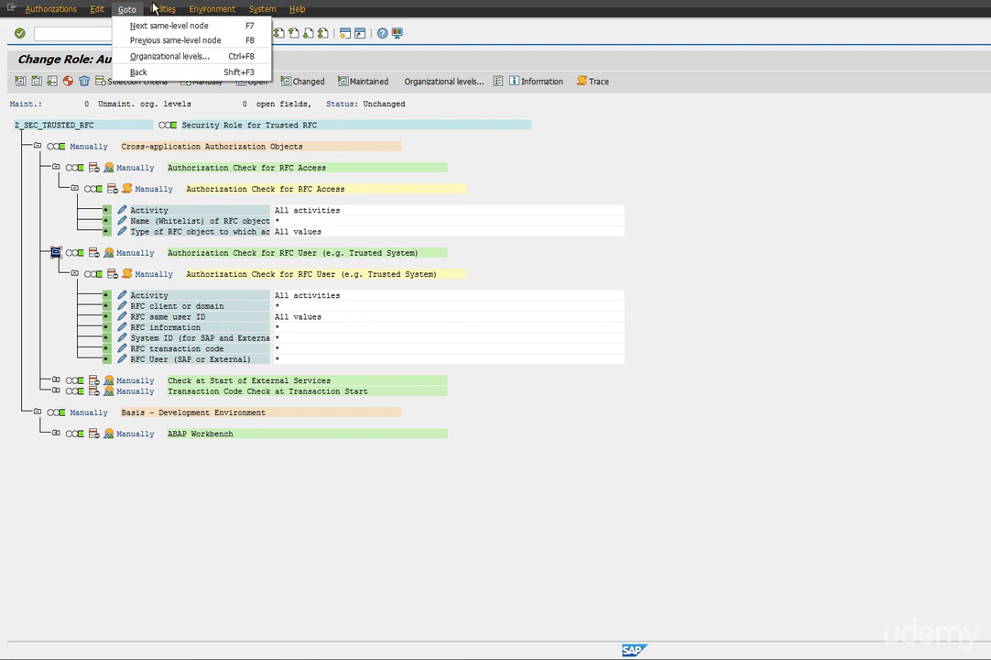
pyautogui.moveTo(162, 9)
pyautogui.click(197, 103)
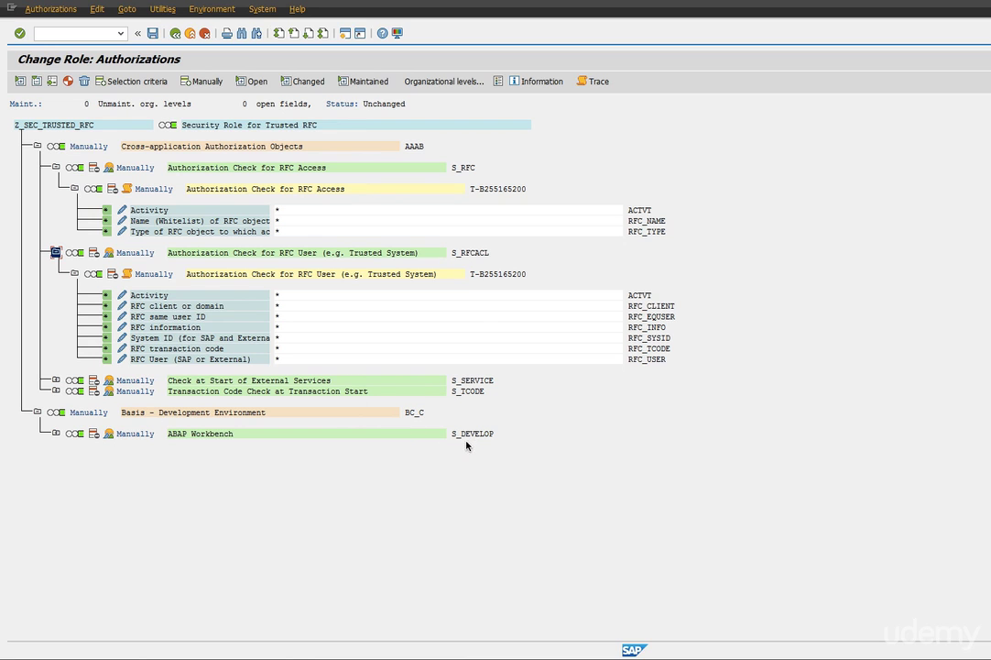
pyautogui.click(55, 390)
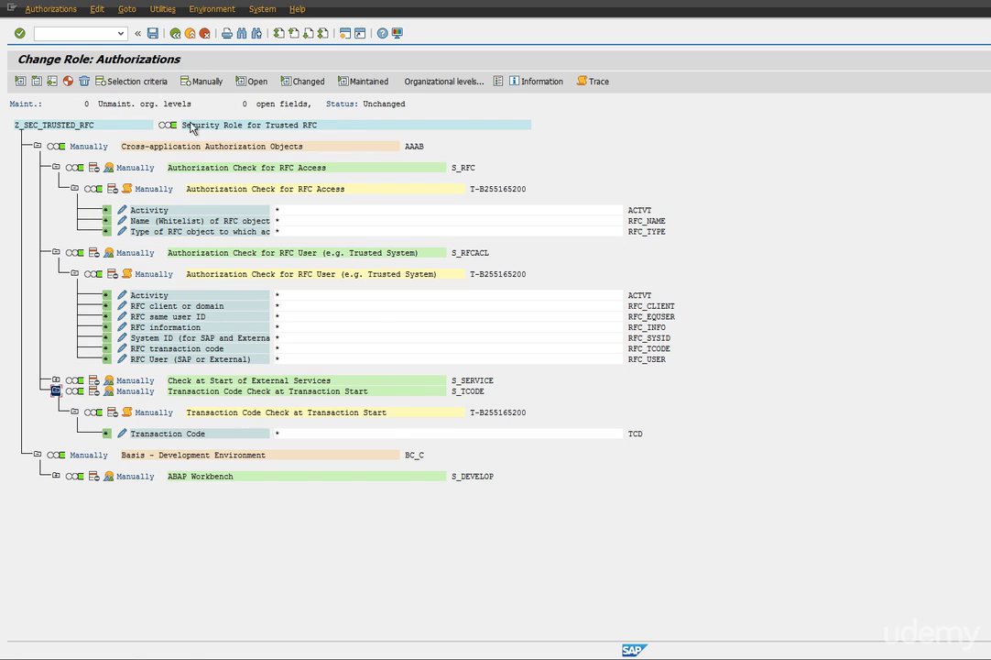
# Generate the authorization profile with the proposed name T-B2551656, save, and return to the role.
pyautogui.click(69, 82)
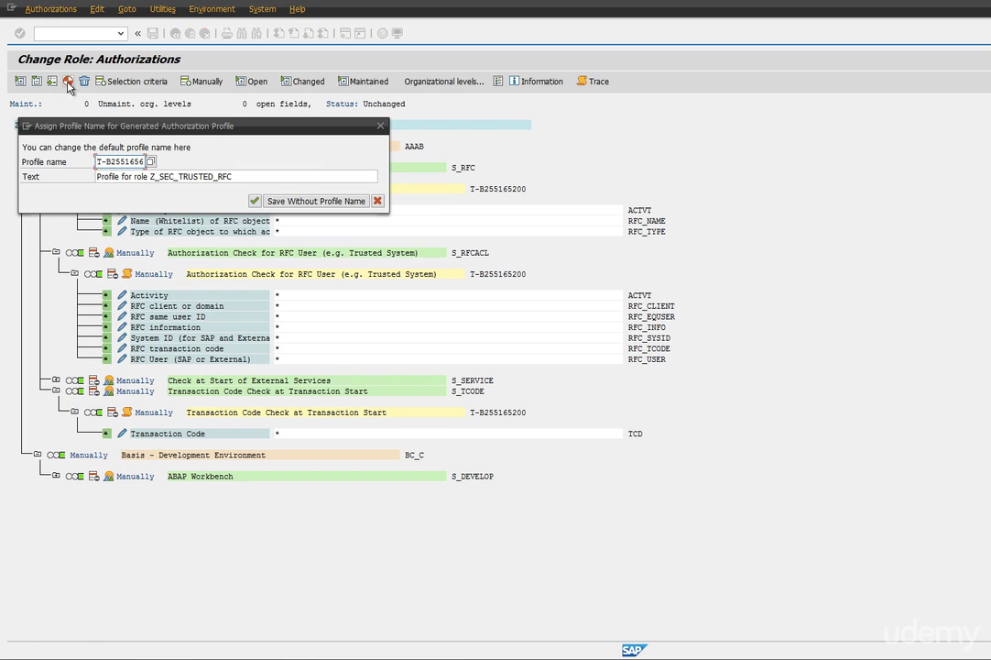
pyautogui.click(255, 200)
pyautogui.click(153, 33)
pyautogui.press('F3')
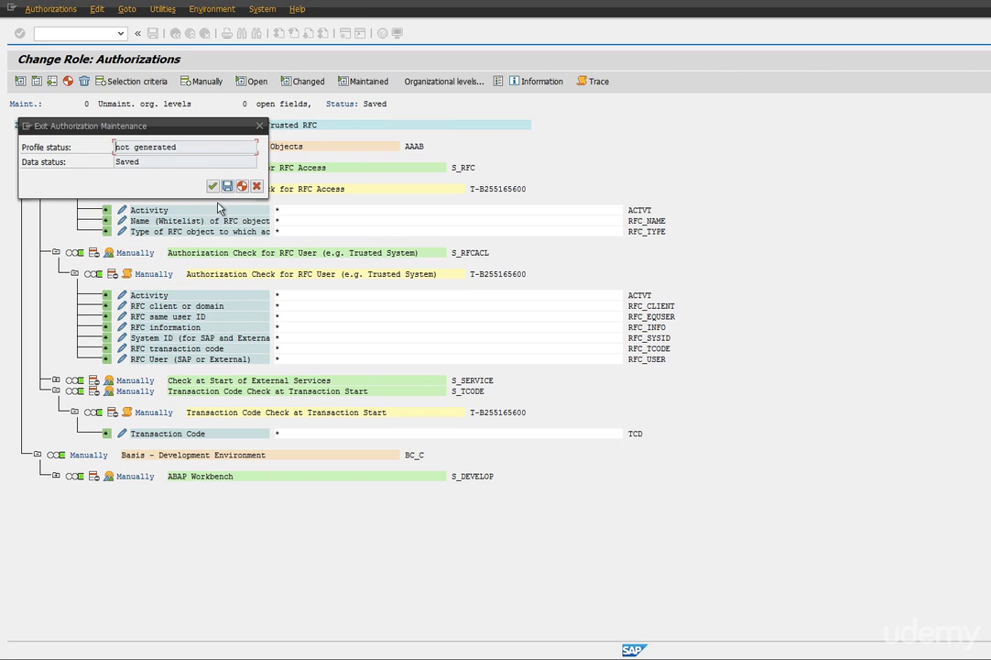
pyautogui.click(213, 186)
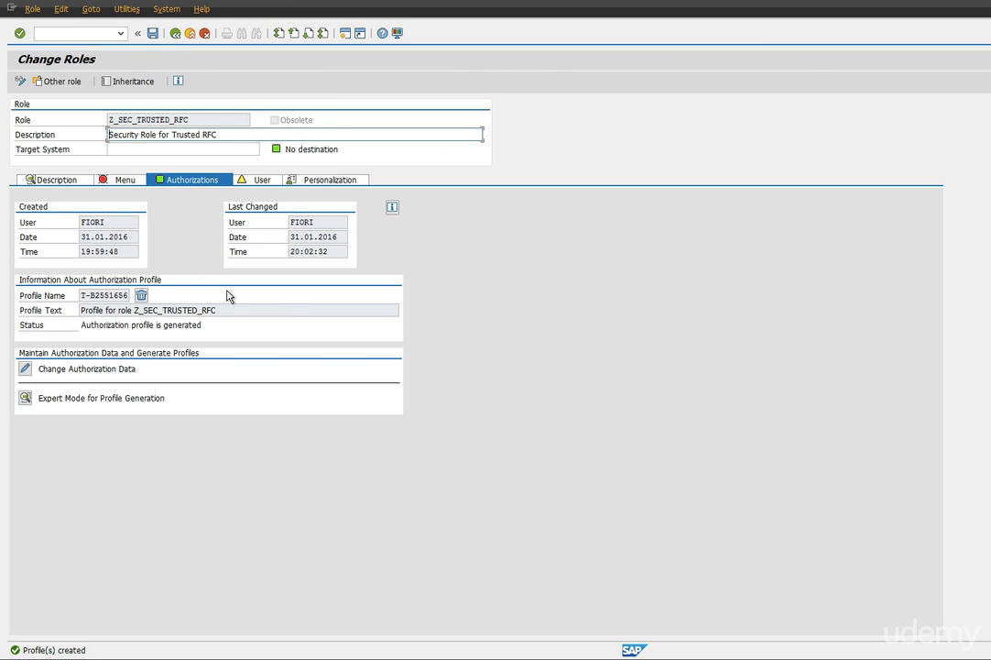
# On the User tab, run a complete user master comparison for the role.
pyautogui.click(261, 180)
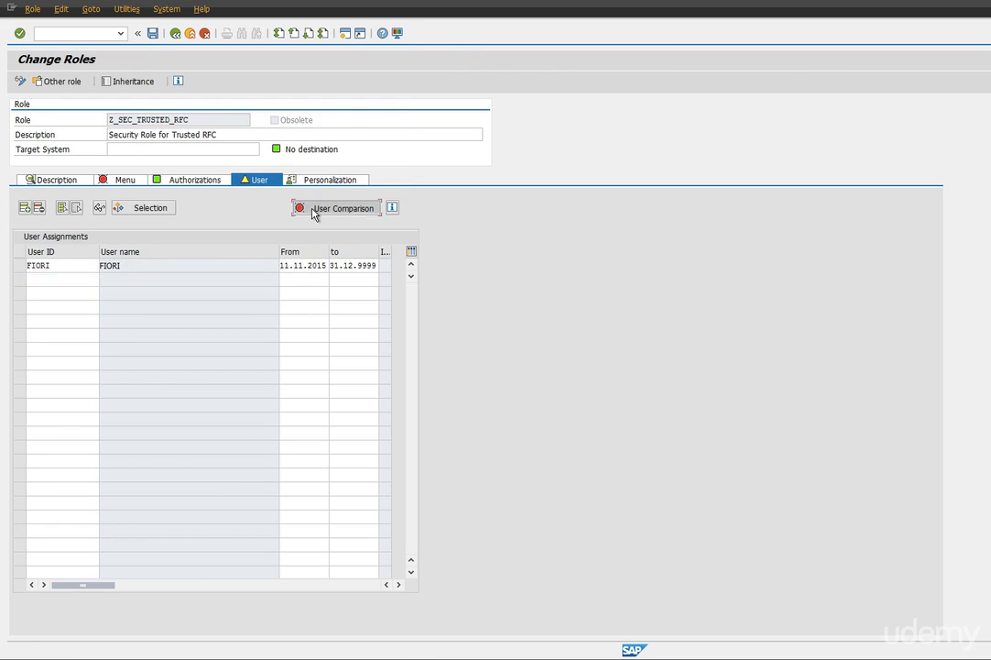
pyautogui.click(334, 207)
pyautogui.click(282, 259)
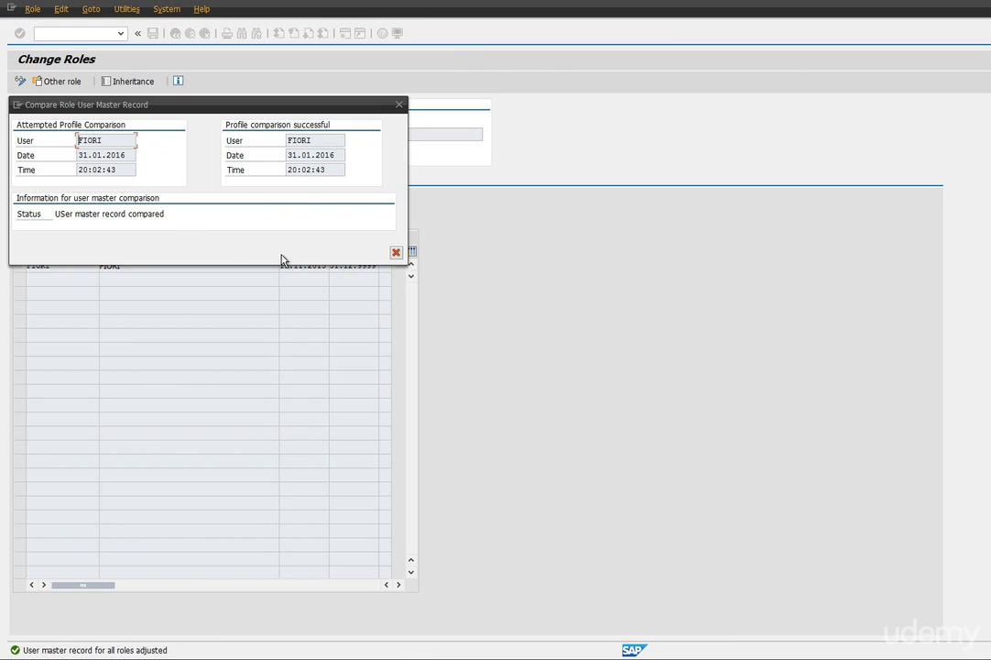
pyautogui.click(396, 252)
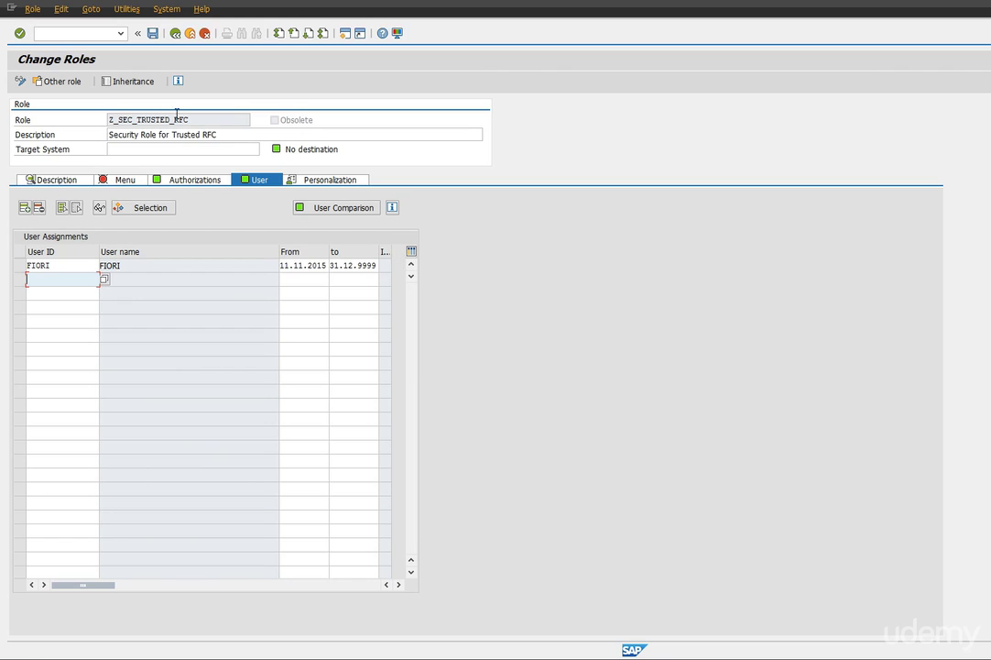
pyautogui.click(153, 33)
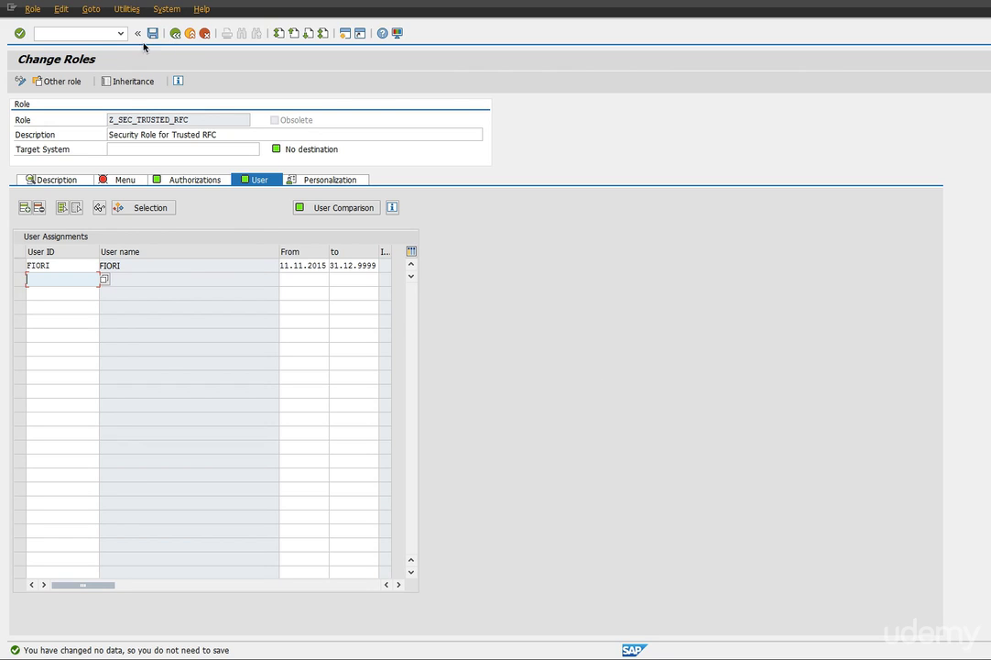
# Run /nsm59 and expand the ABAP Connections list of RFC destinations.
pyautogui.click(78, 34)
pyautogui.write('/s')
pyautogui.press('BackSpace')
pyautogui.write('nsm59')
pyautogui.press('Return')
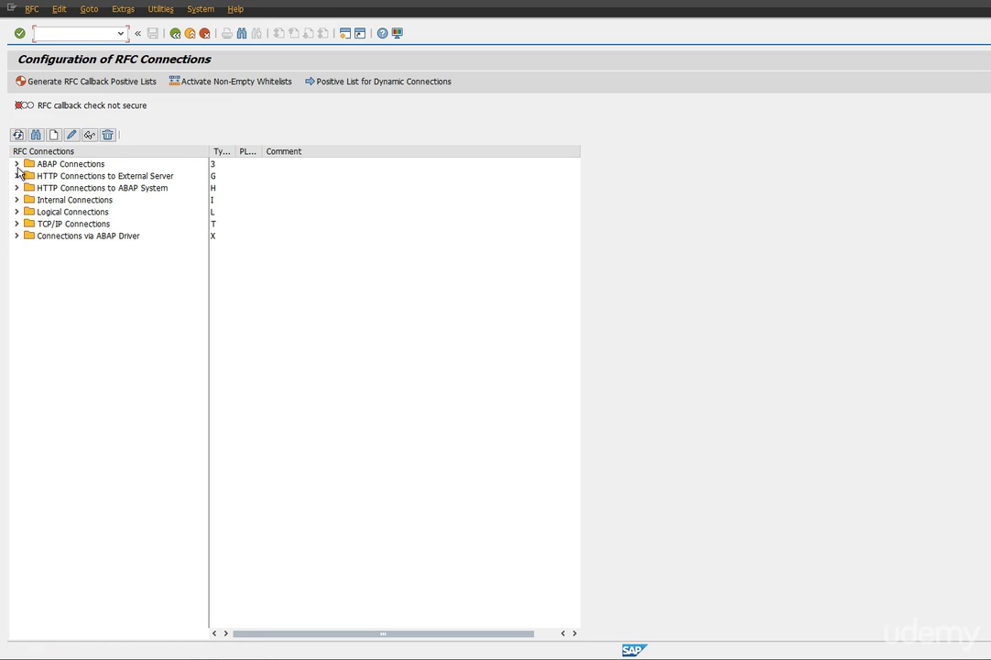
pyautogui.click(17, 163)
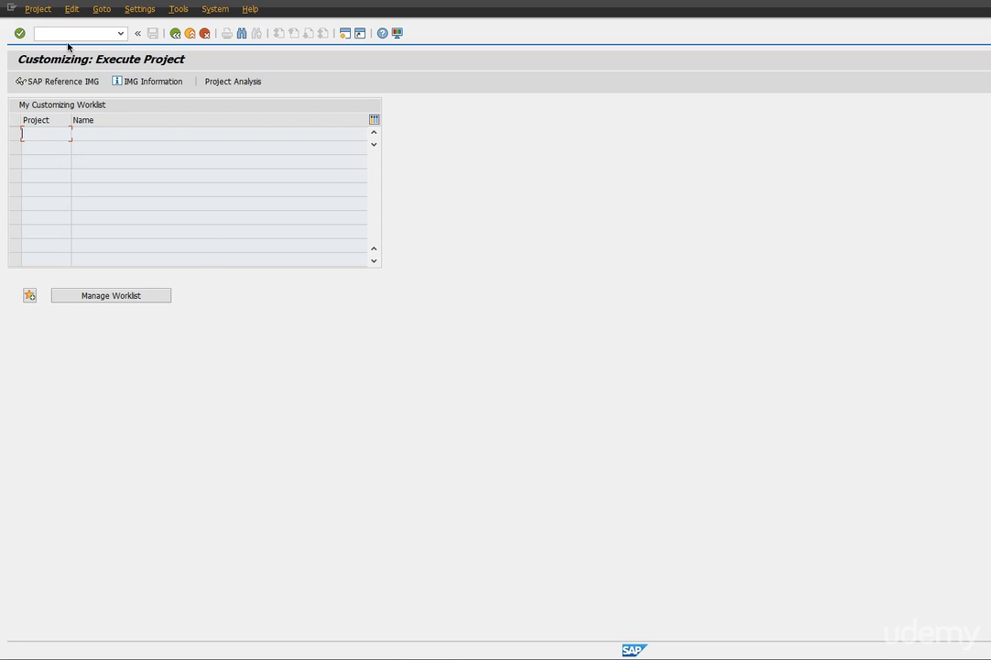
# Bring up the SAP Reference IMG and expand down to OData Channel > Configuration.
pyautogui.click(63, 80)
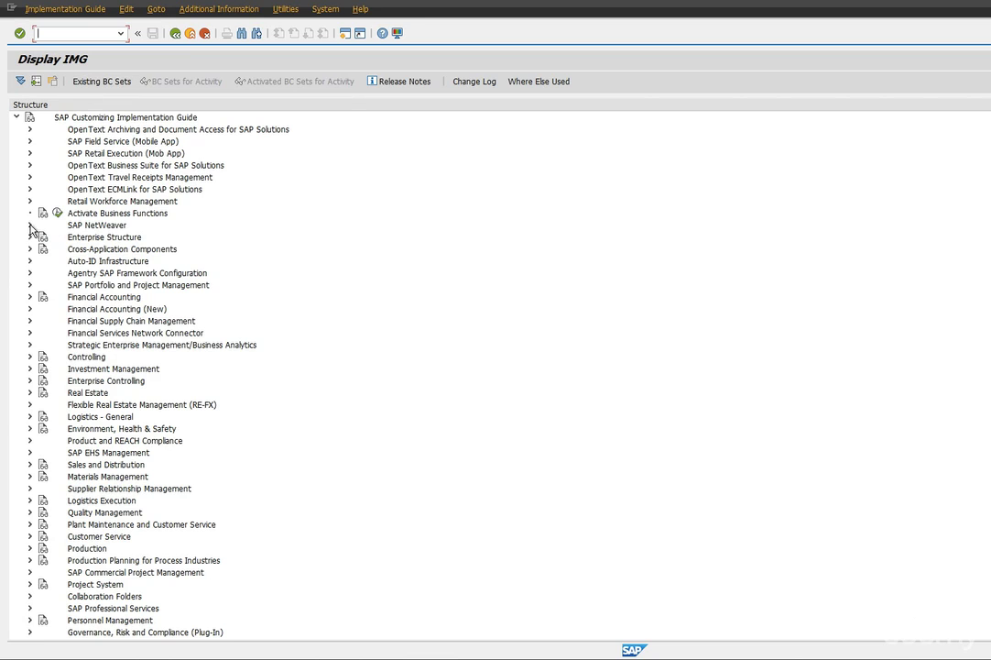
pyautogui.click(30, 224)
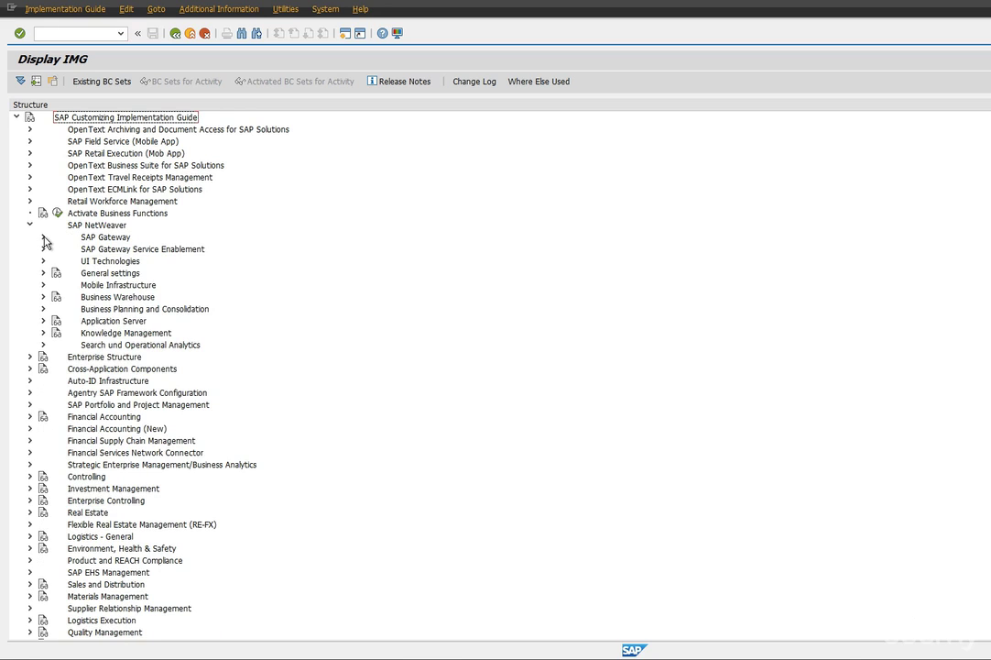
pyautogui.click(43, 236)
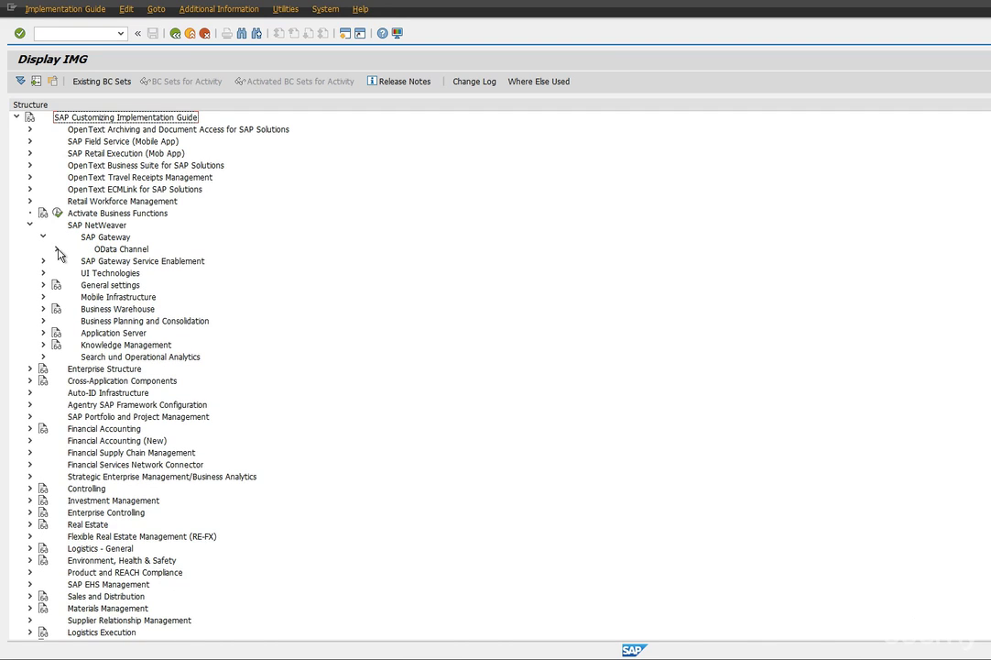
pyautogui.click(56, 250)
pyautogui.click(69, 261)
# Expand Connection Settings > SAP Gateway to SAP System and run Manage SAP System Aliases.
pyautogui.click(82, 285)
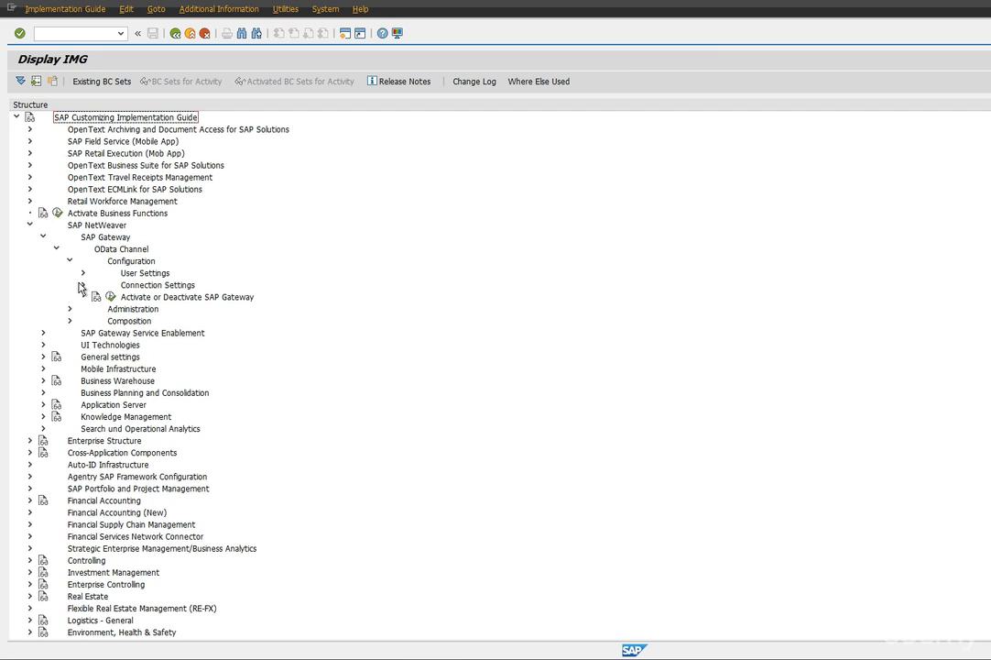
pyautogui.click(82, 284)
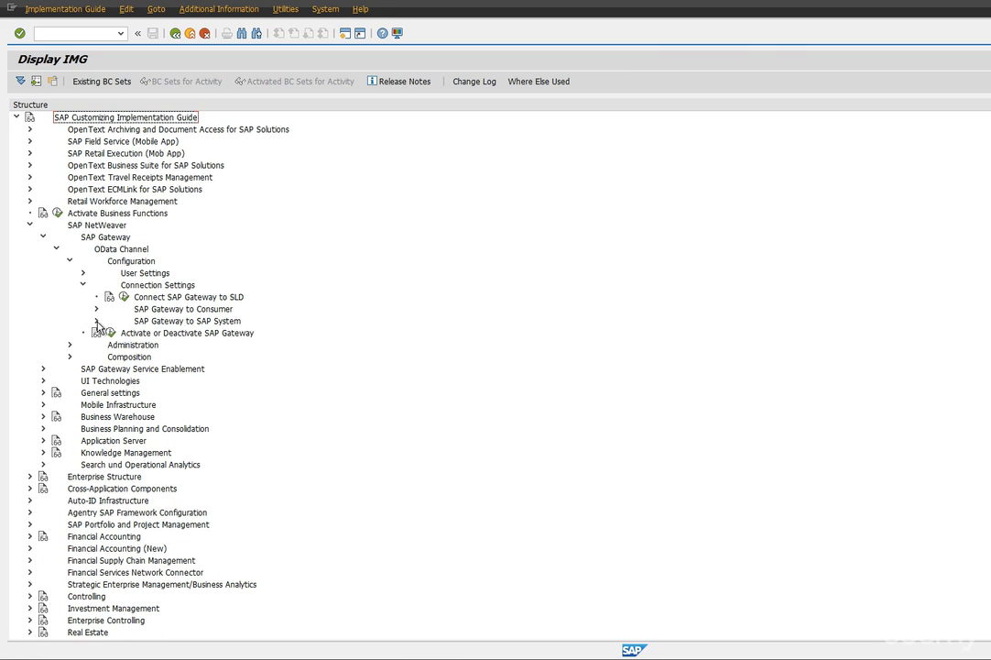
pyautogui.click(96, 321)
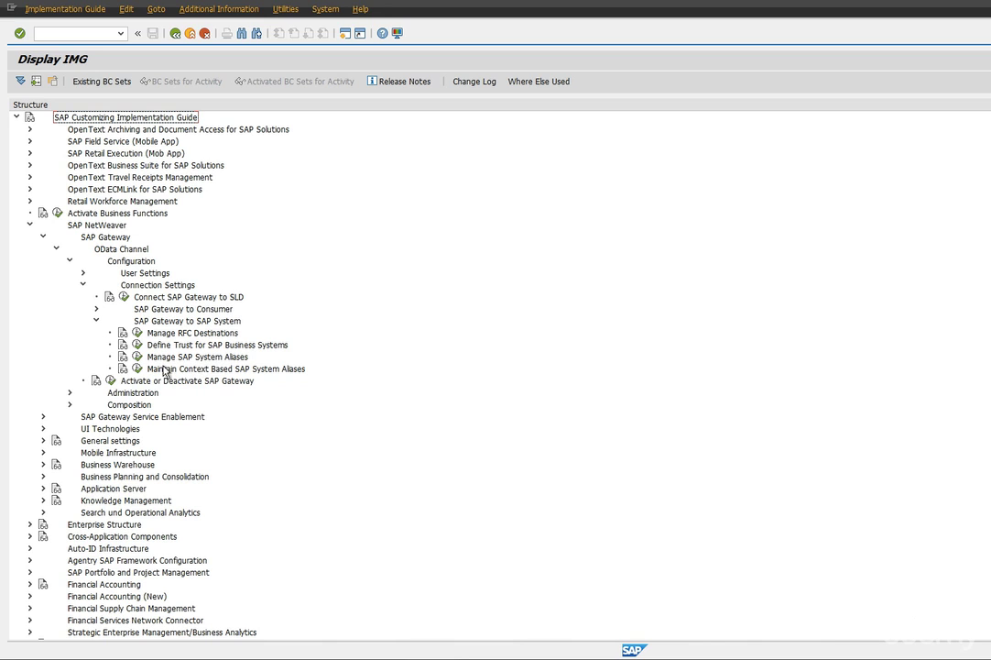
pyautogui.doubleClick(137, 356)
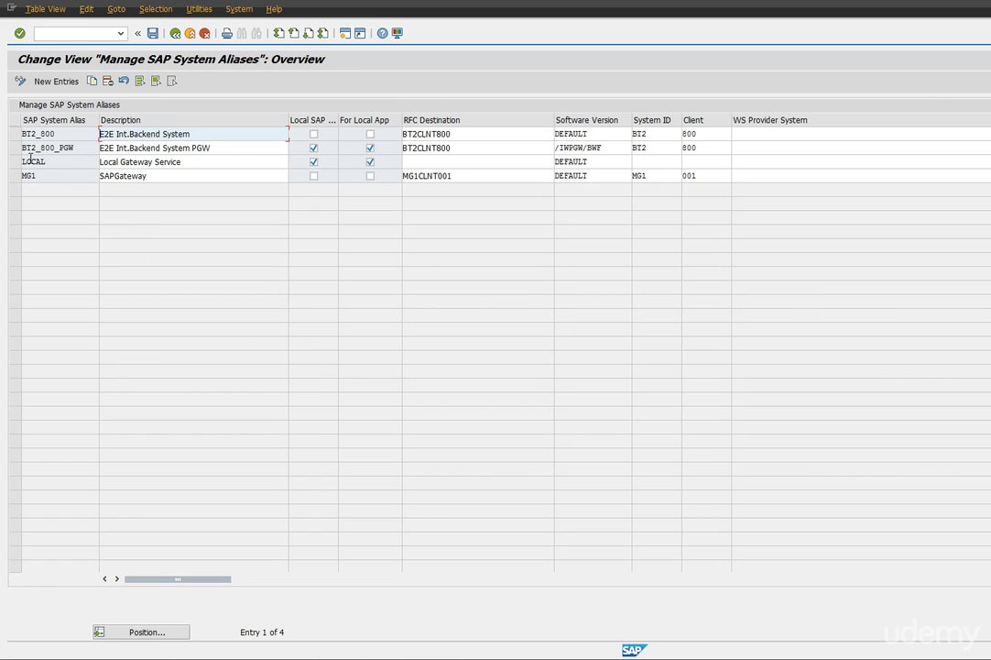
pyautogui.click(15, 134)
pyautogui.click(15, 147)
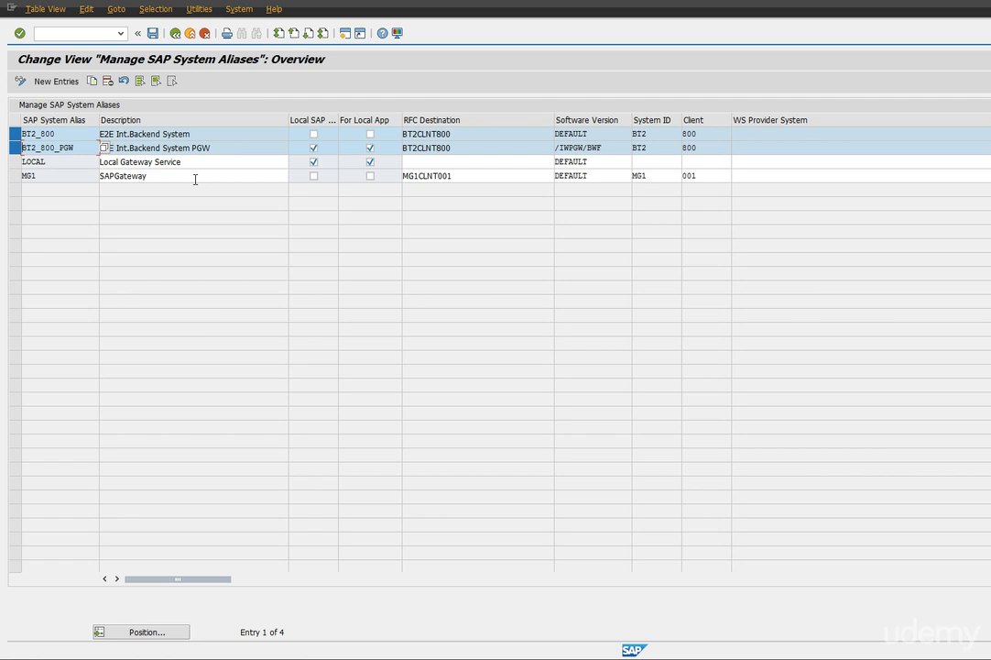
pyautogui.click(15, 175)
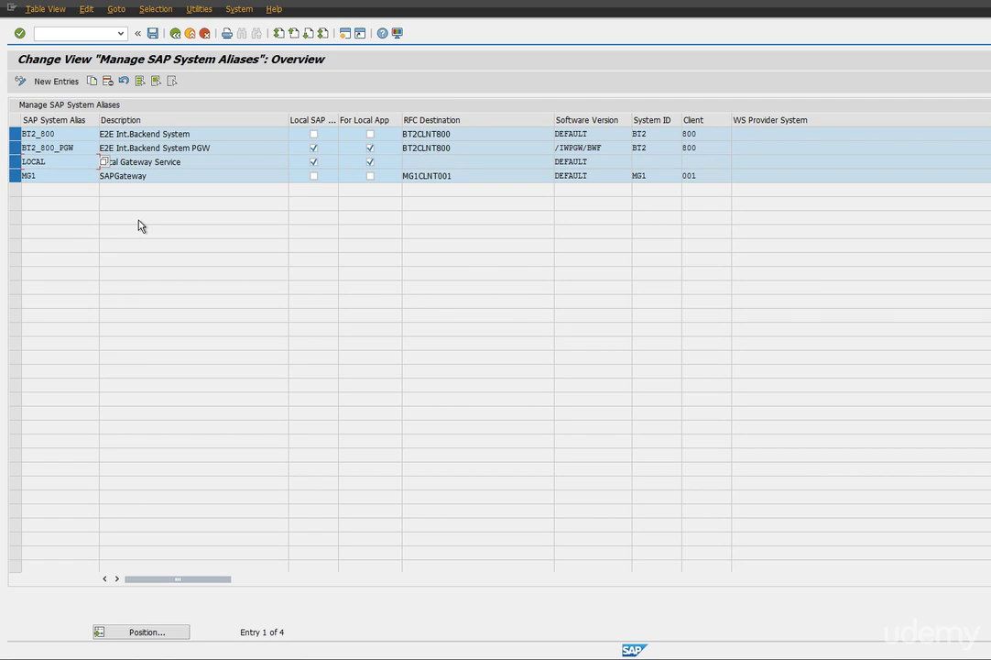
pyautogui.click(15, 148)
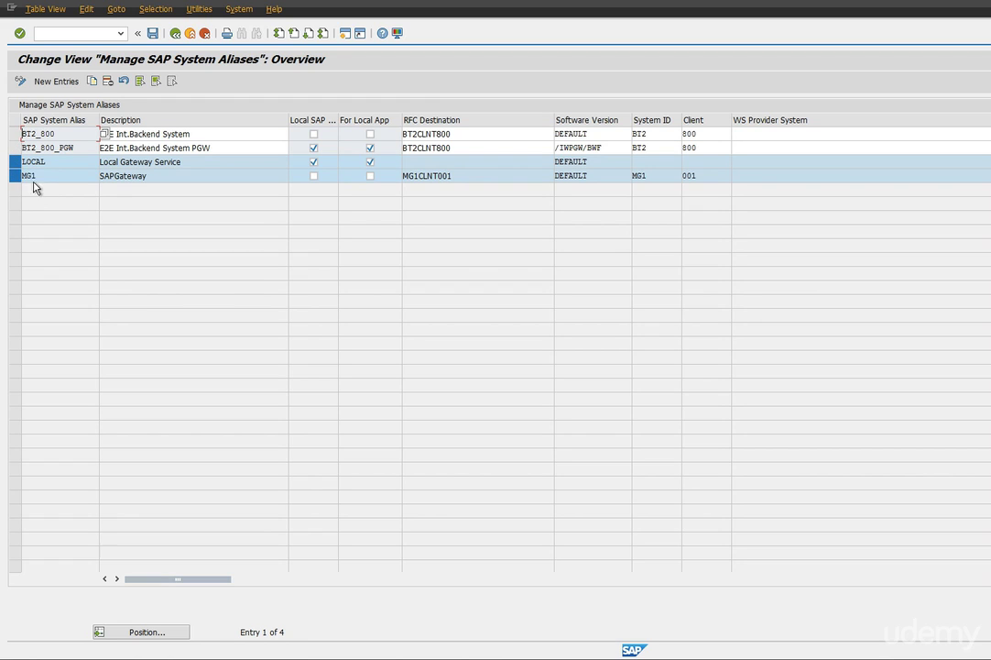
pyautogui.click(15, 176)
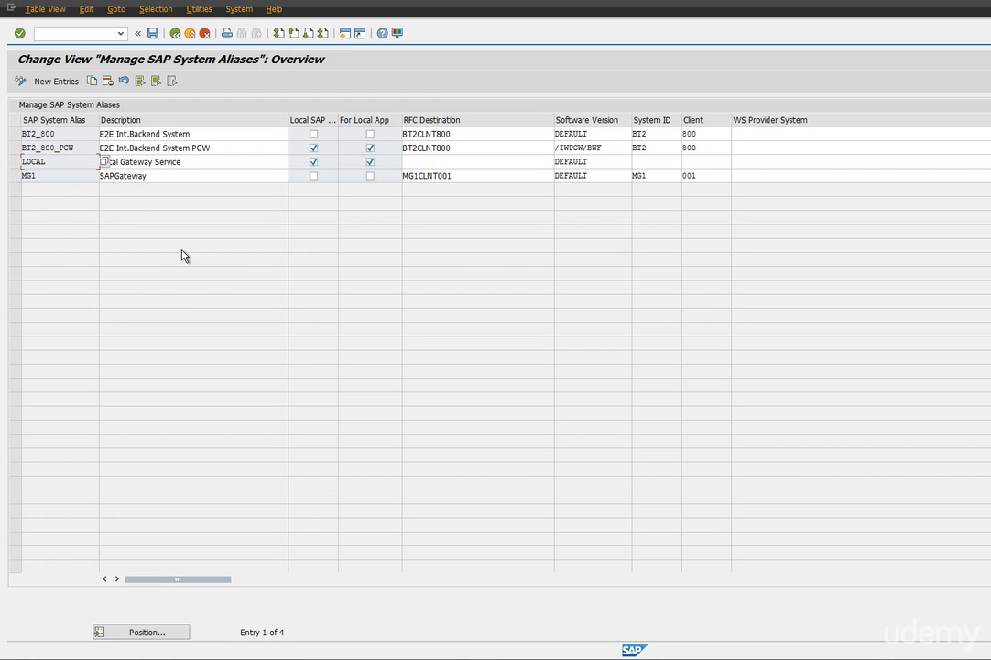
pyautogui.click(15, 133)
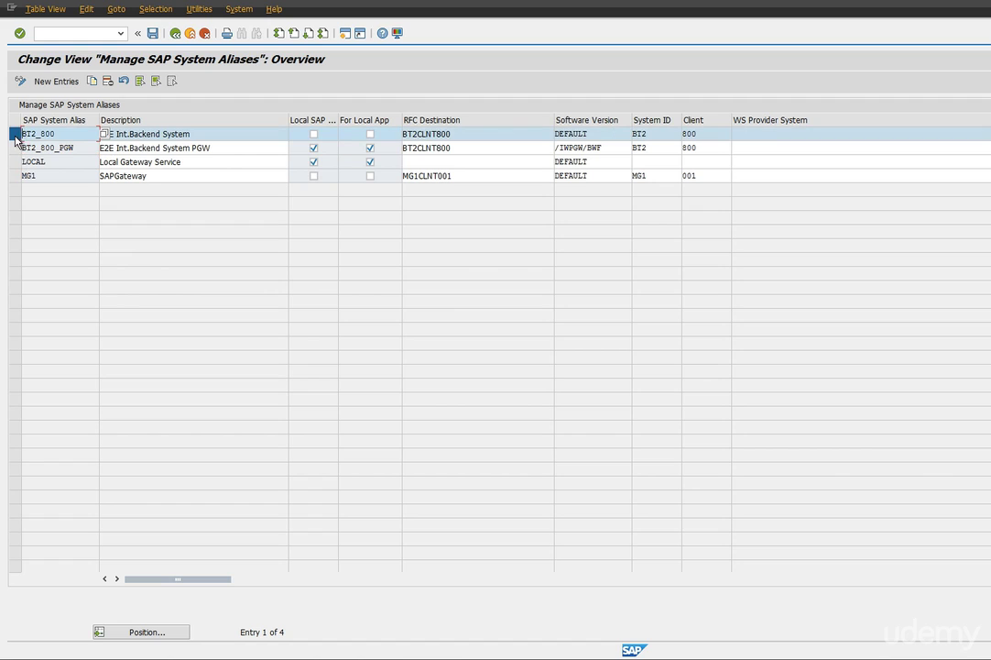
pyautogui.moveTo(55, 134); pyautogui.dragTo(20, 133)
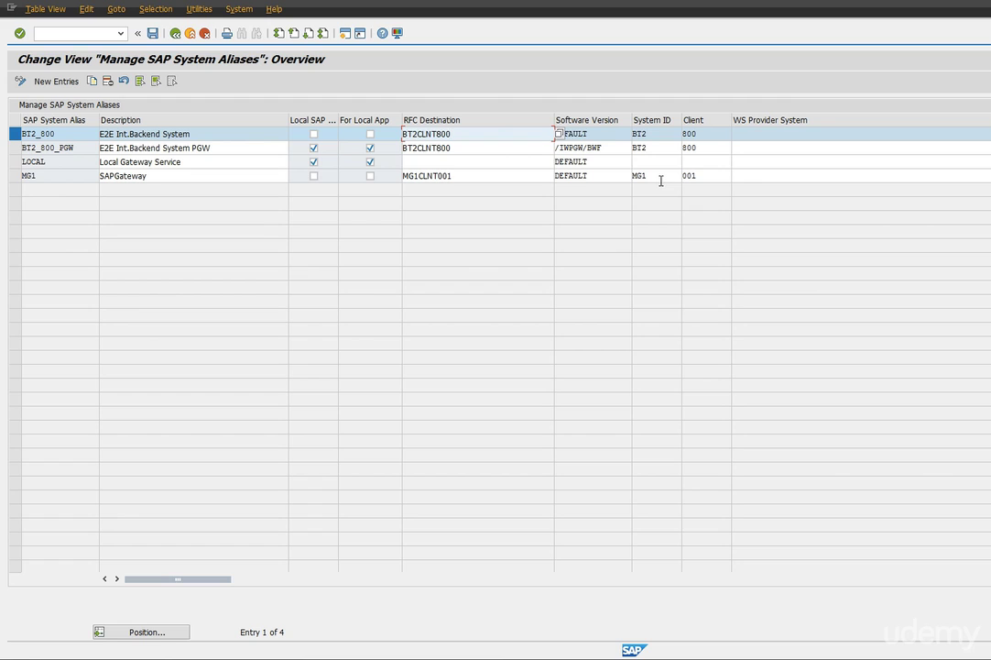
pyautogui.click(586, 134)
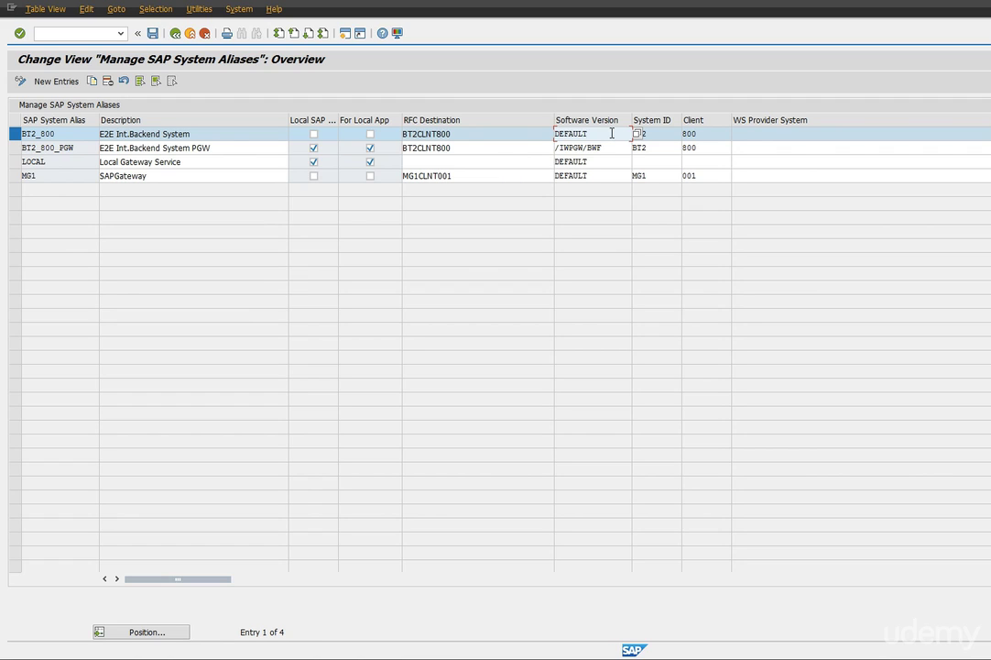
pyautogui.moveTo(612, 134); pyautogui.dragTo(548, 135)
pyautogui.press('Tab')
pyautogui.press('Tab')
pyautogui.click(719, 137)
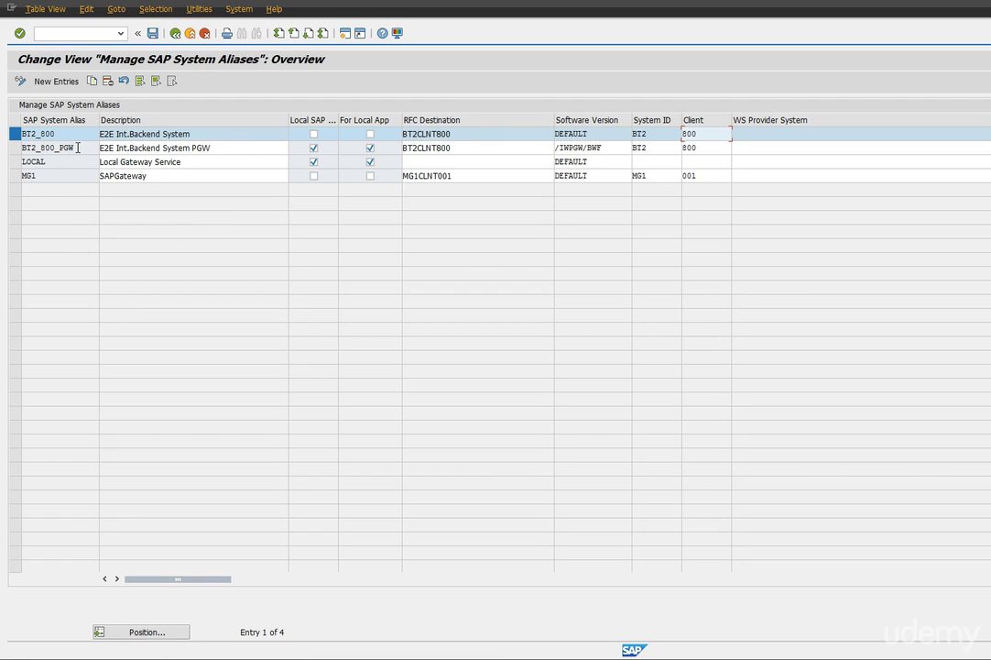
pyautogui.moveTo(73, 147); pyautogui.dragTo(16, 152)
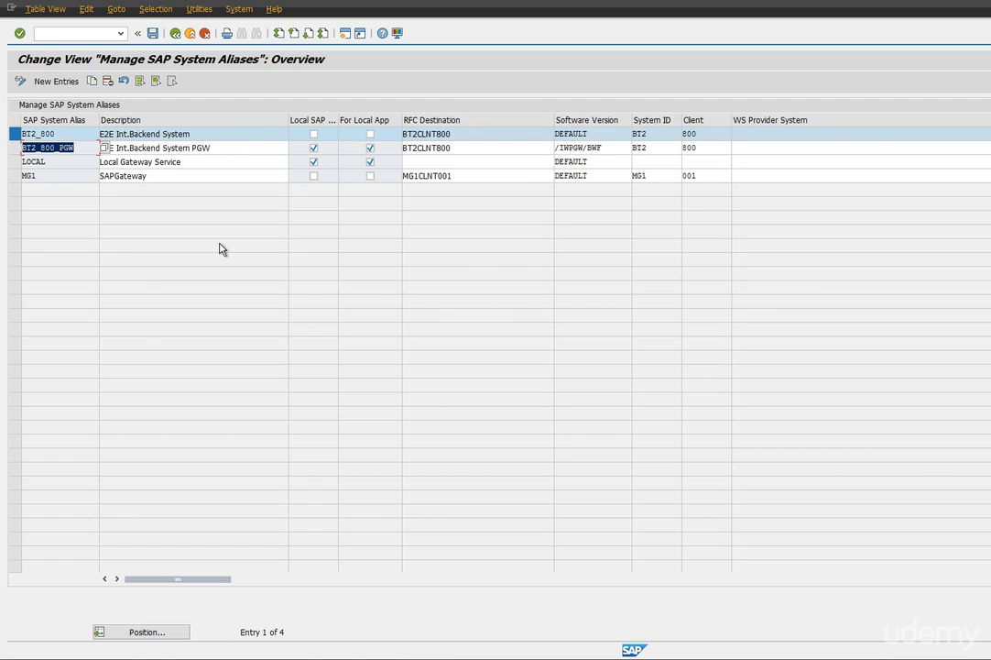
pyautogui.click(76, 147)
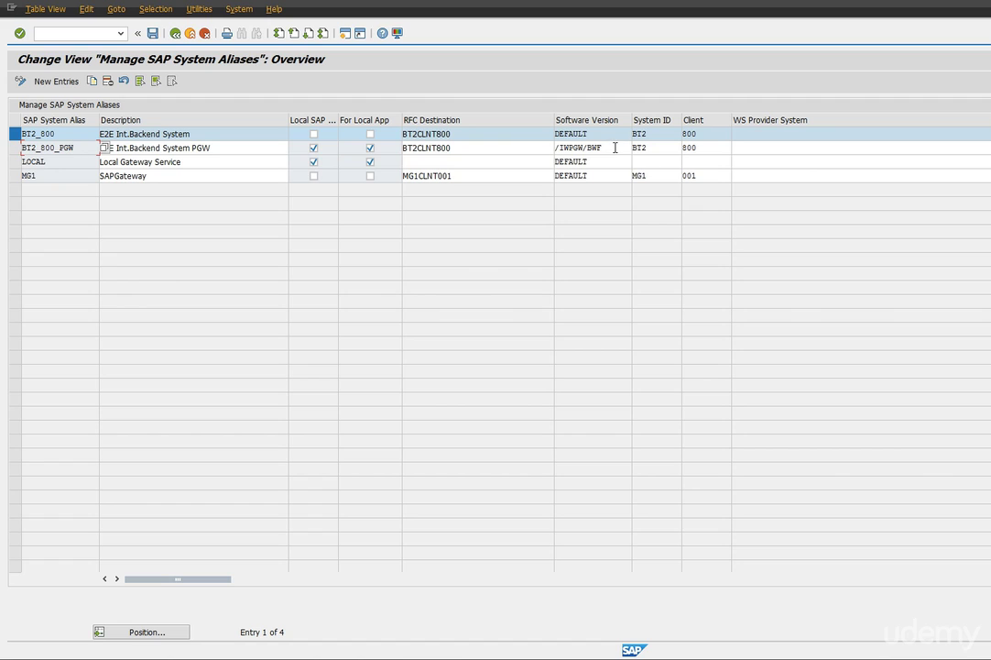
pyautogui.click(632, 148)
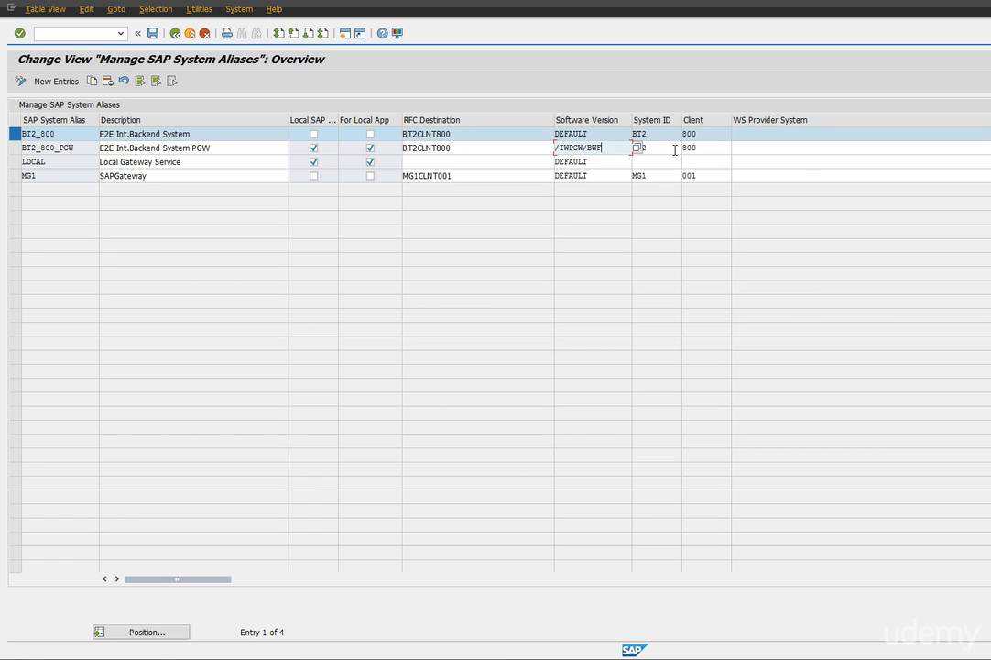
pyautogui.click(712, 147)
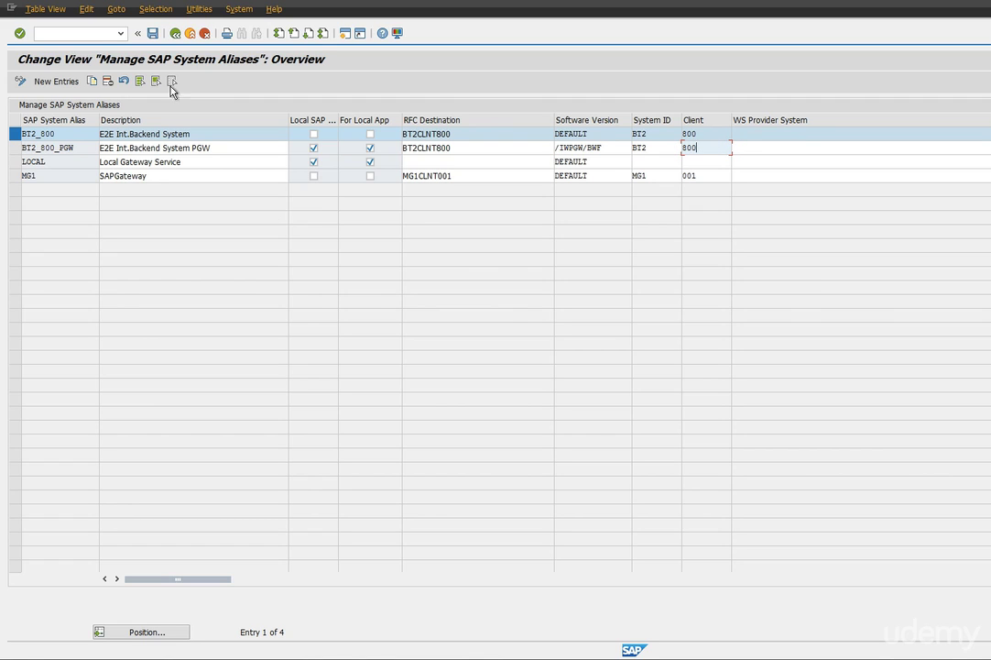
pyautogui.click(152, 33)
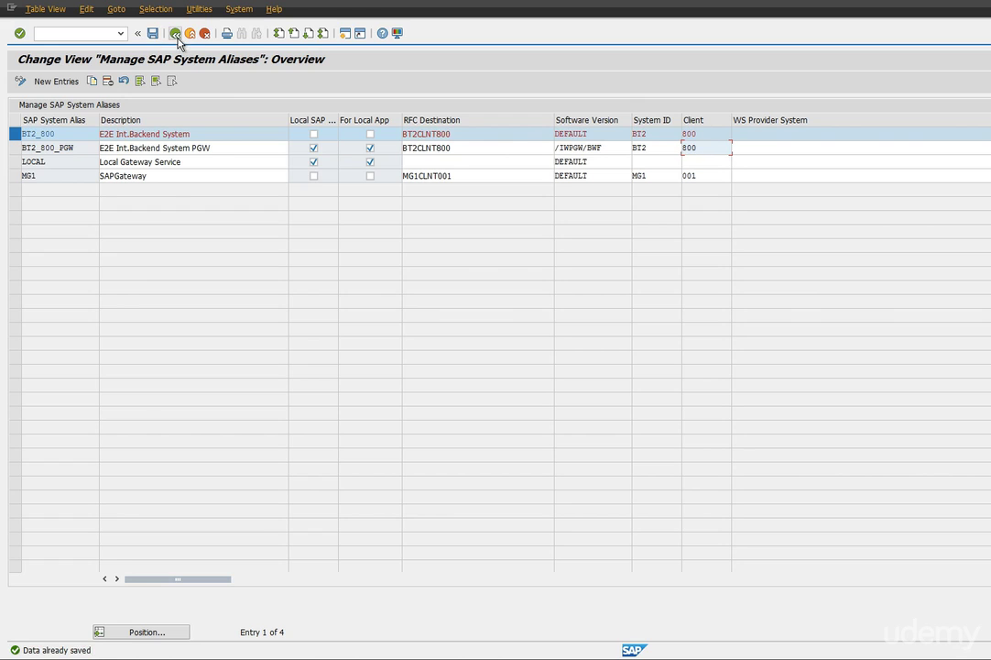